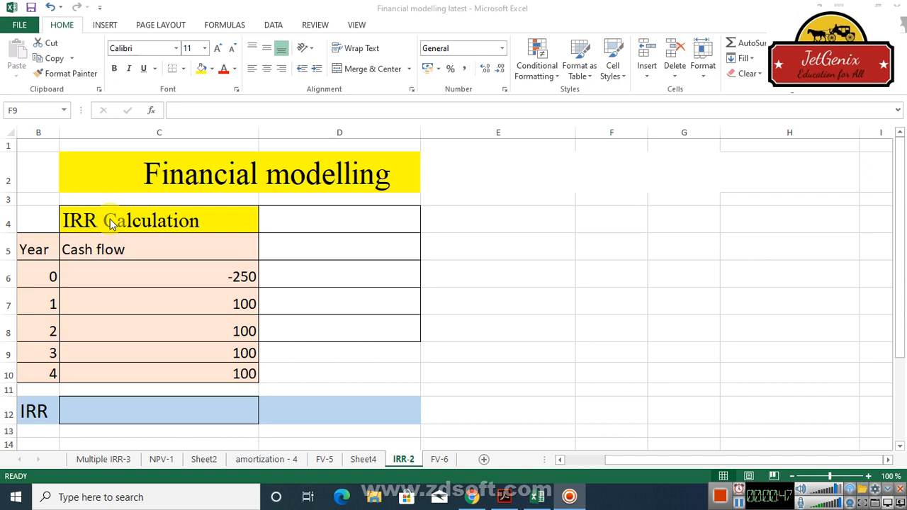
Calculate the IRR of the cash flows in C6:C10 with an IRR formula in cell C12.
{"action": "left_click", "coordinate": [152, 413]}
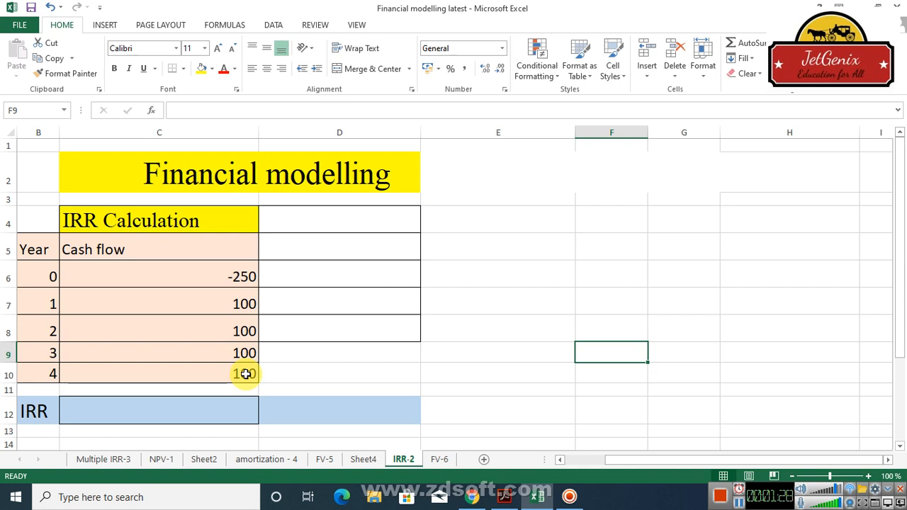
{"action": "left_click", "coordinate": [139, 412]}
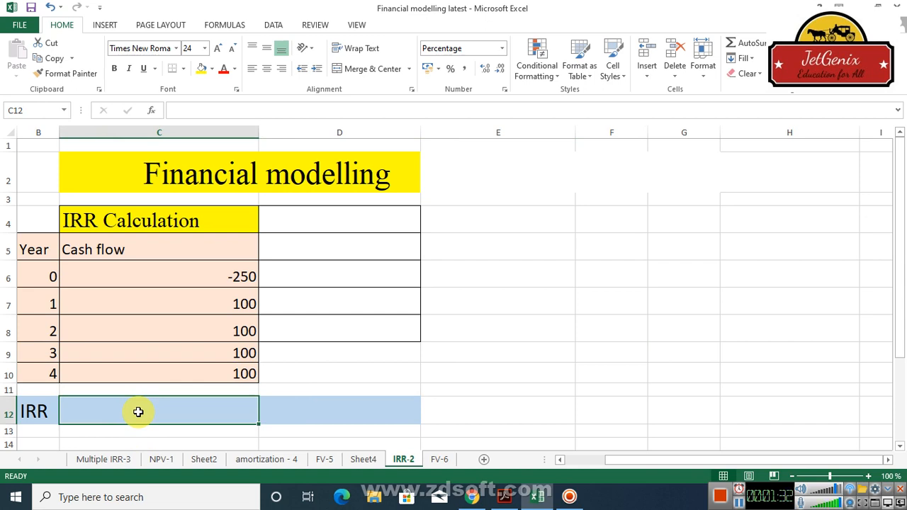
{"action": "type", "text": "="}
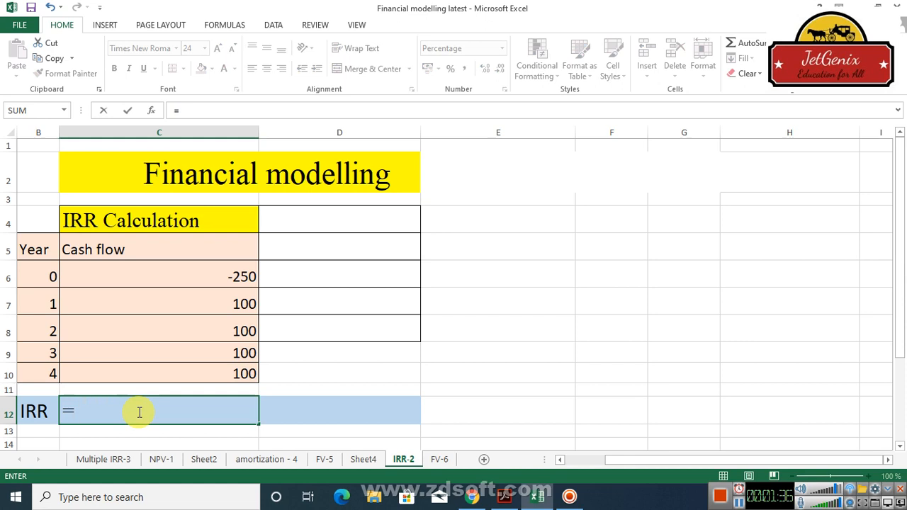
{"action": "type", "text": "irr"}
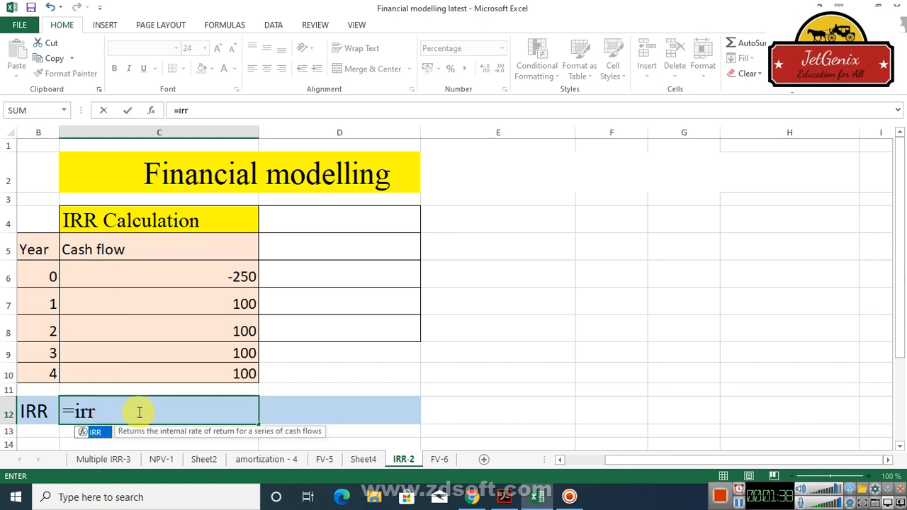
{"action": "double_click", "coordinate": [98, 434]}
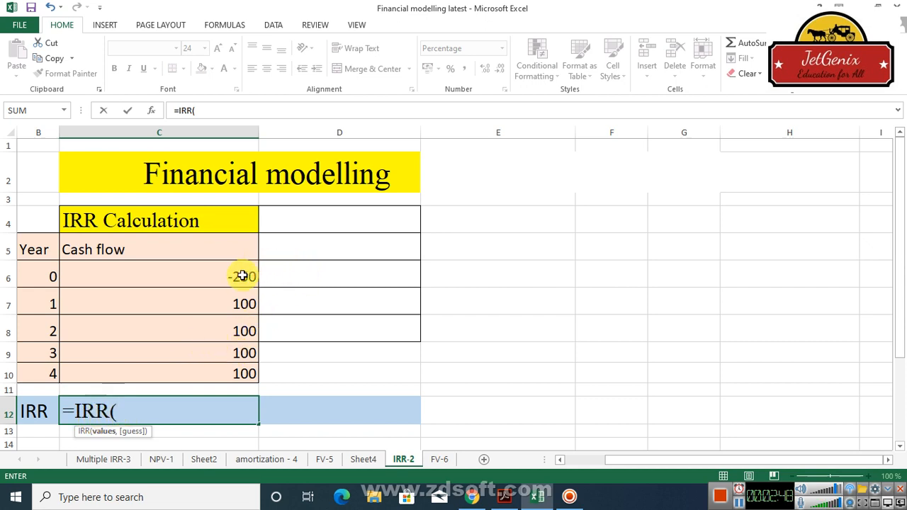
{"action": "left_click_drag", "start_coordinate": [243, 277], "coordinate": [245, 371]}
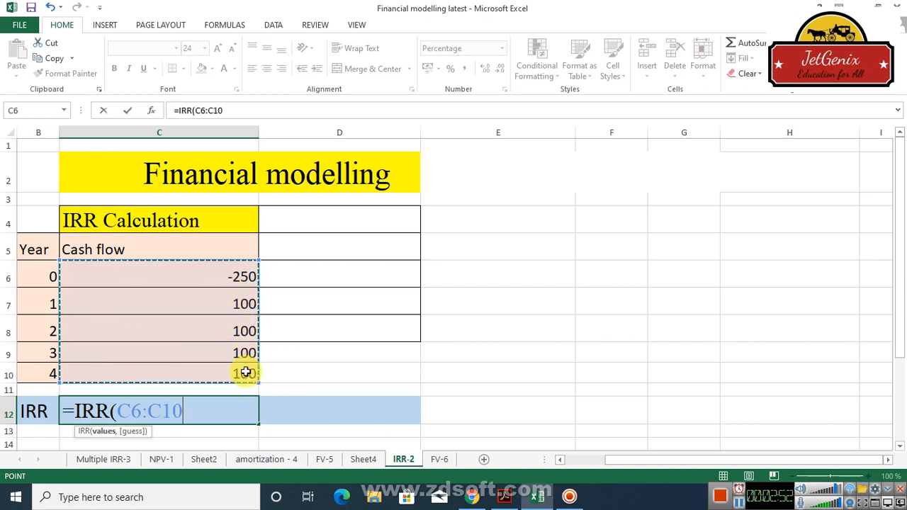
{"action": "type", "text": ")"}
{"action": "key", "text": "Return"}
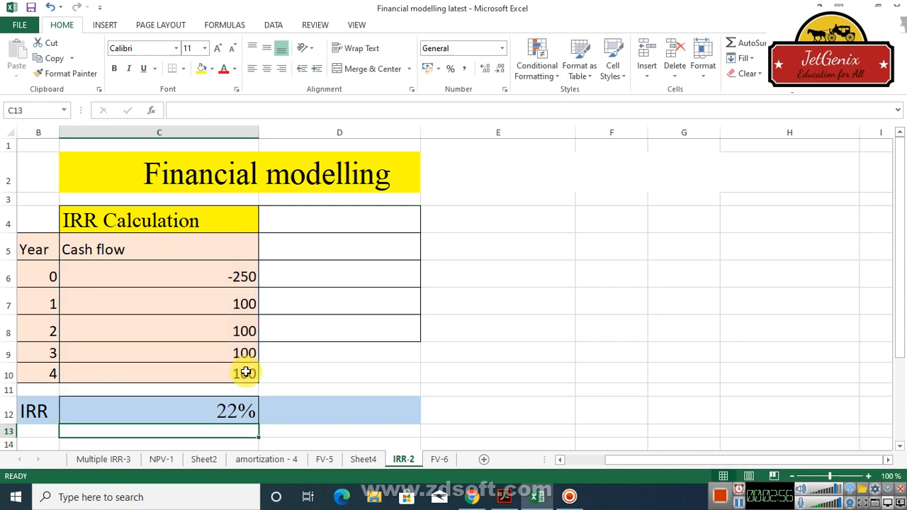
{"action": "key", "text": "Up"}
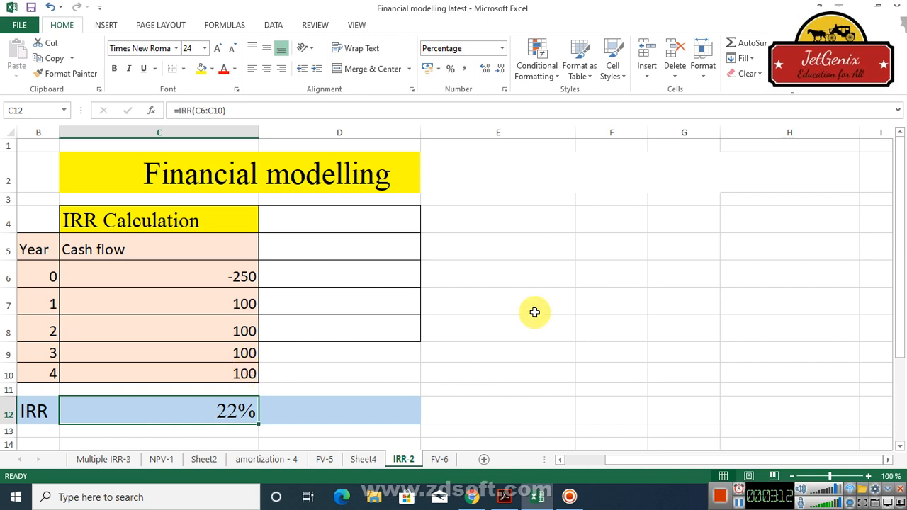
Examine the IRR and Loan Table's year, beginning principal and payment cells.
{"action": "left_click_drag", "start_coordinate": [898, 223], "coordinate": [900, 261]}
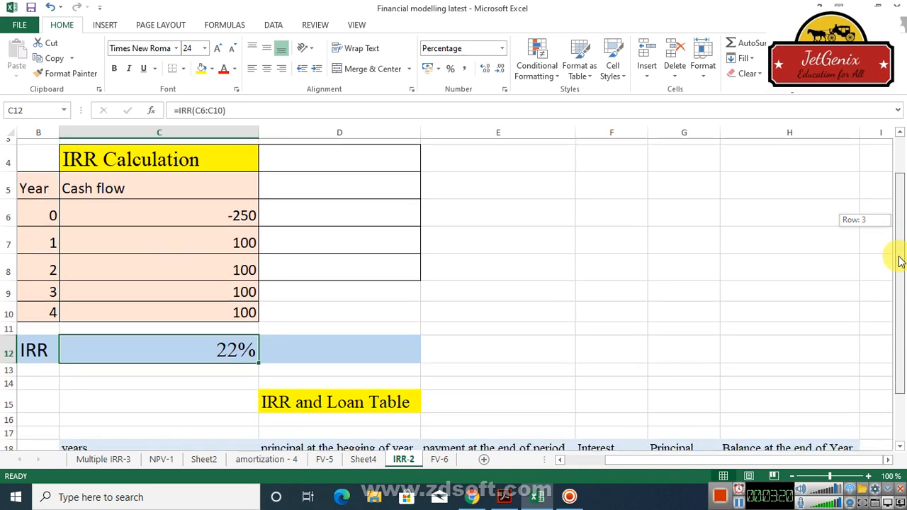
{"action": "left_click_drag", "start_coordinate": [900, 260], "coordinate": [901, 333]}
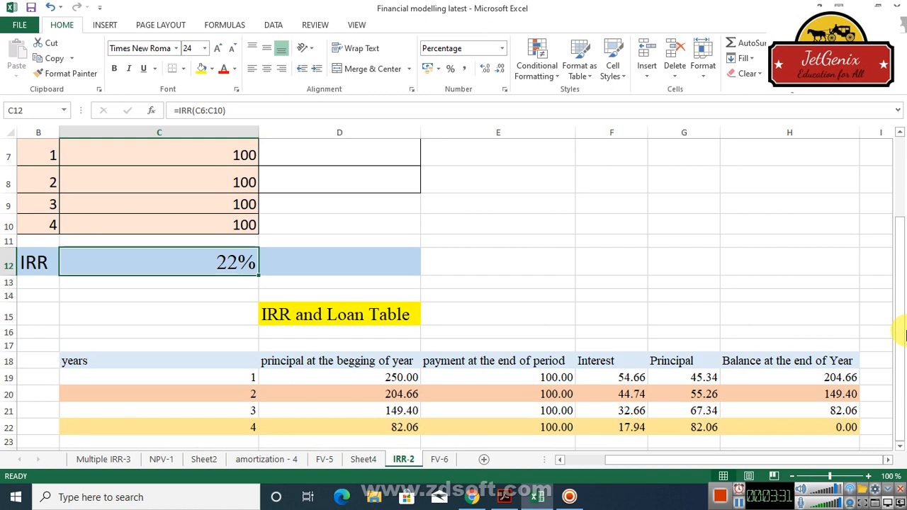
{"action": "left_click", "coordinate": [241, 382]}
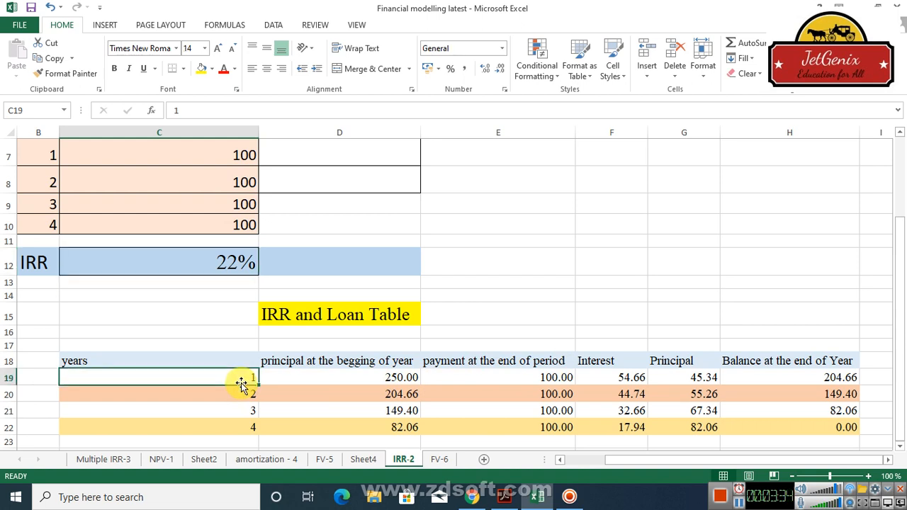
{"action": "left_click", "coordinate": [383, 380]}
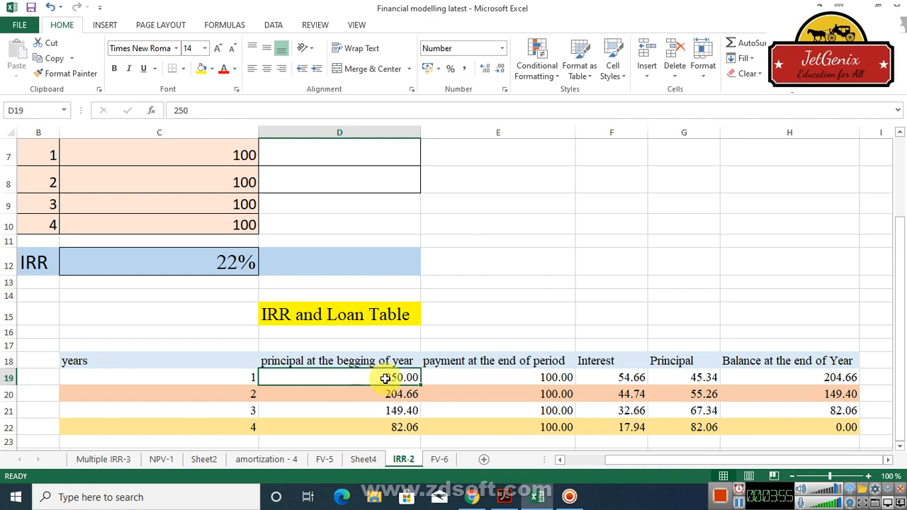
{"action": "left_click", "coordinate": [551, 377]}
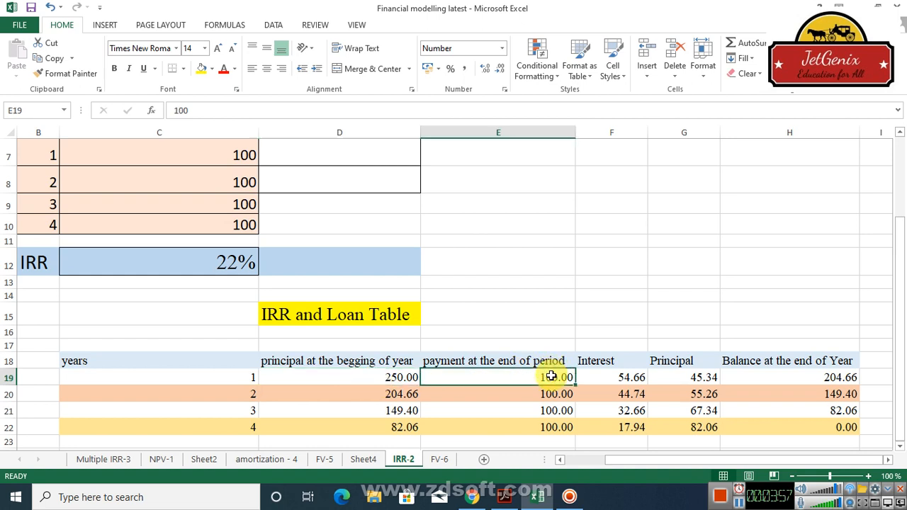
{"action": "left_click", "coordinate": [551, 393]}
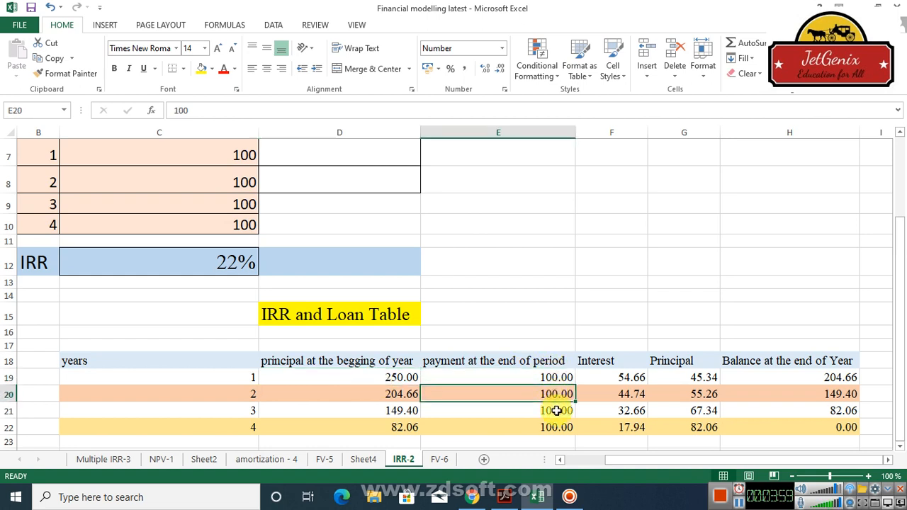
{"action": "left_click", "coordinate": [556, 410]}
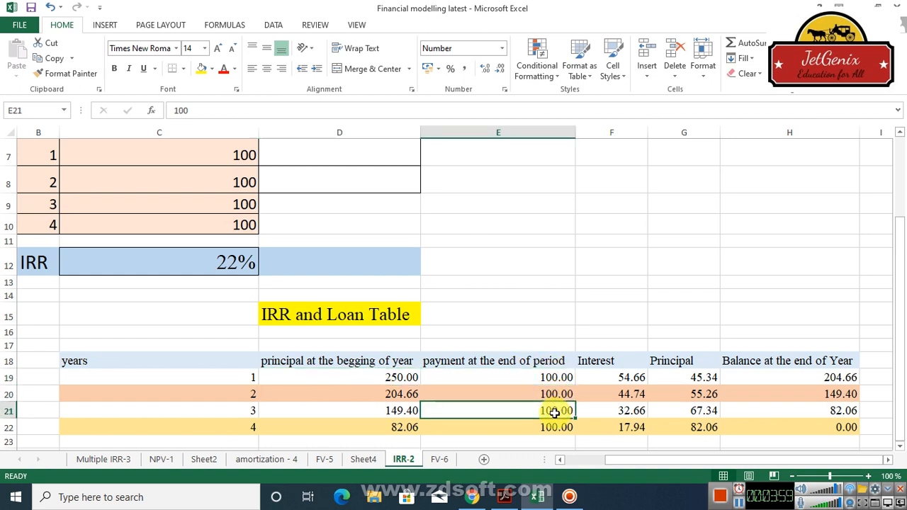
{"action": "left_click", "coordinate": [401, 378]}
Examine the formulas behind the loan table's interest, principal and end-of-year balance cells.
{"action": "left_click", "coordinate": [631, 377]}
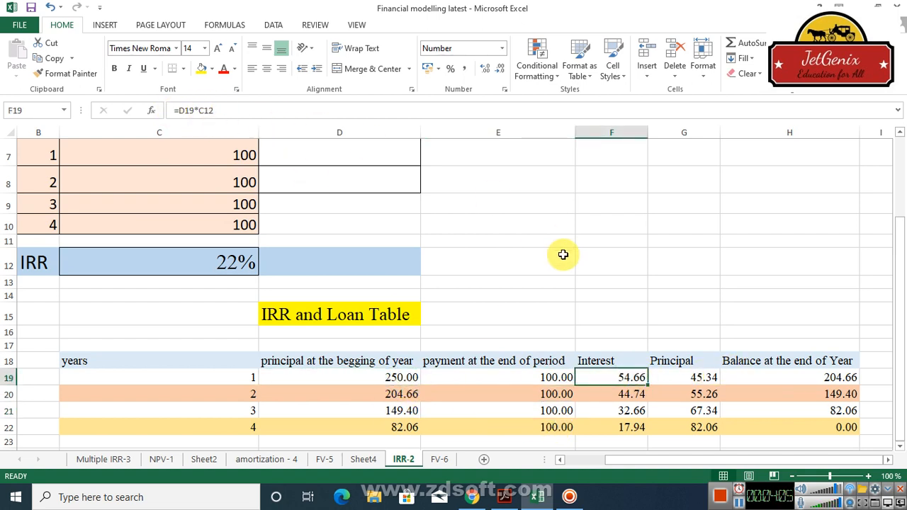
{"action": "left_click", "coordinate": [395, 377]}
{"action": "left_click", "coordinate": [560, 378]}
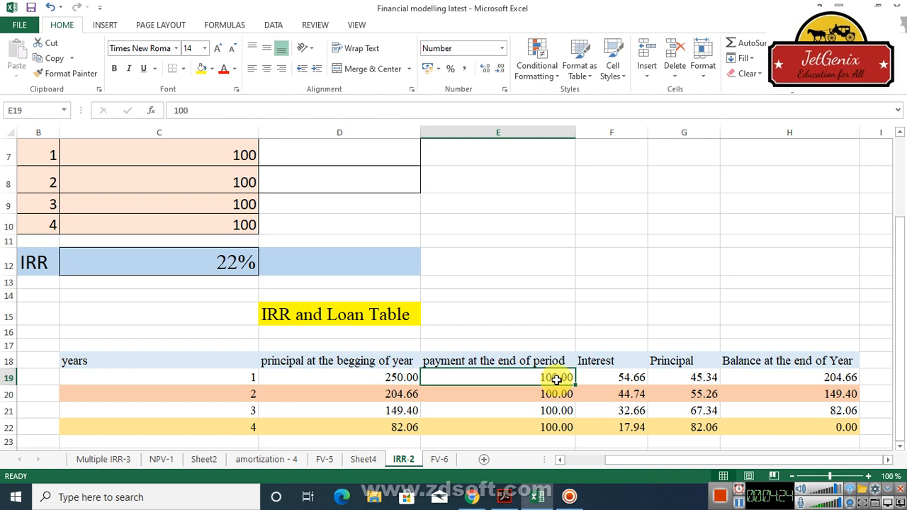
{"action": "left_click", "coordinate": [632, 377]}
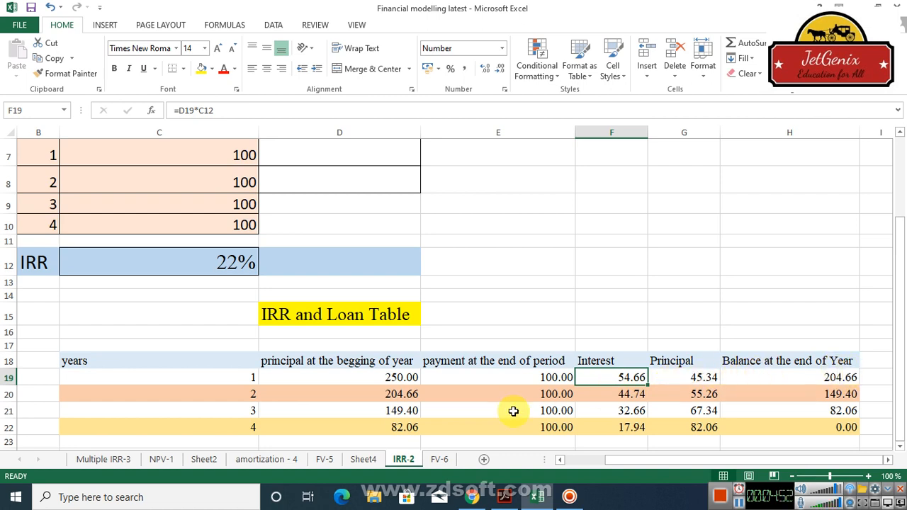
{"action": "left_click", "coordinate": [613, 396]}
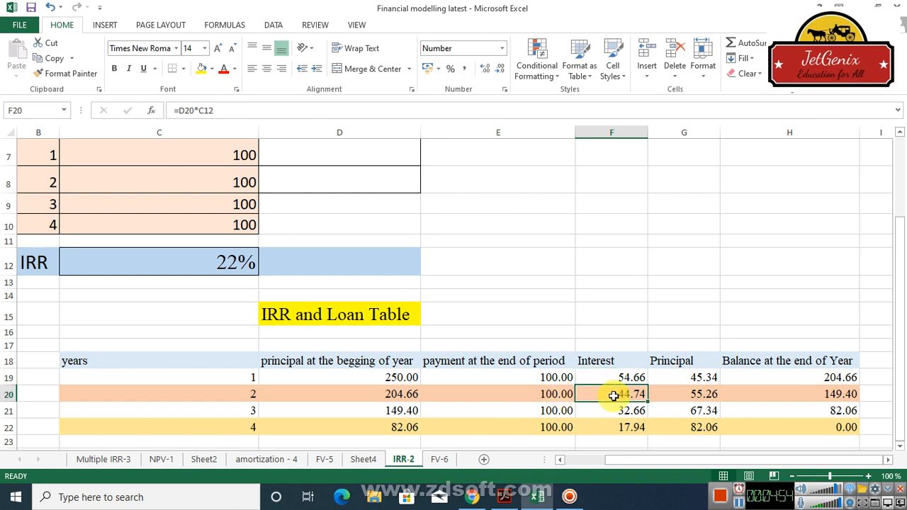
{"action": "left_click", "coordinate": [392, 394]}
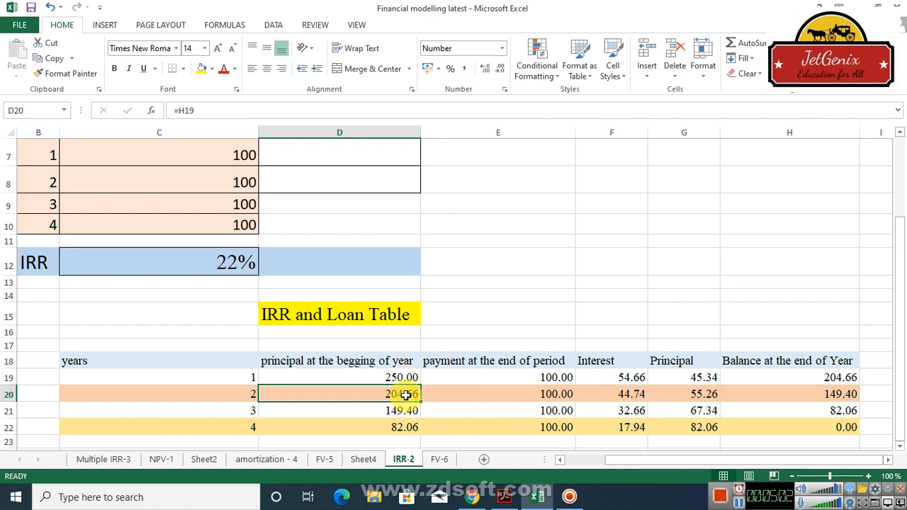
{"action": "left_click", "coordinate": [626, 399]}
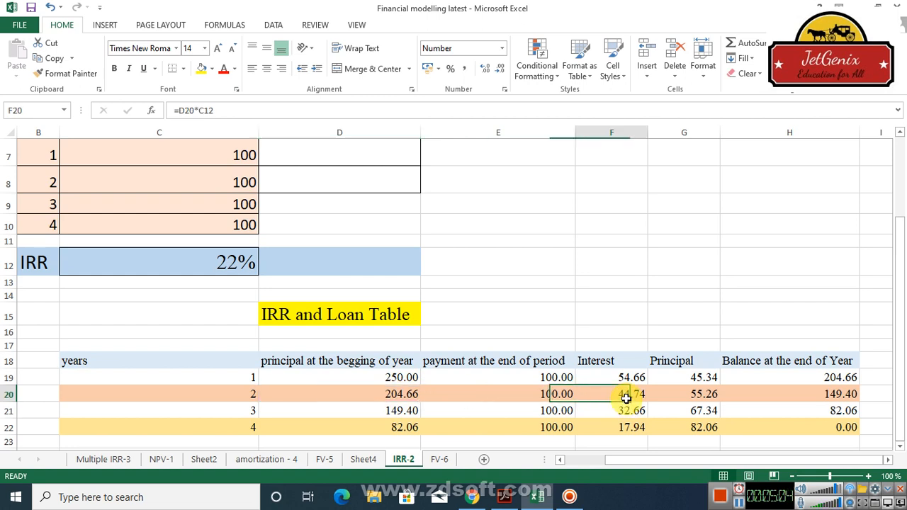
{"action": "left_click", "coordinate": [706, 395]}
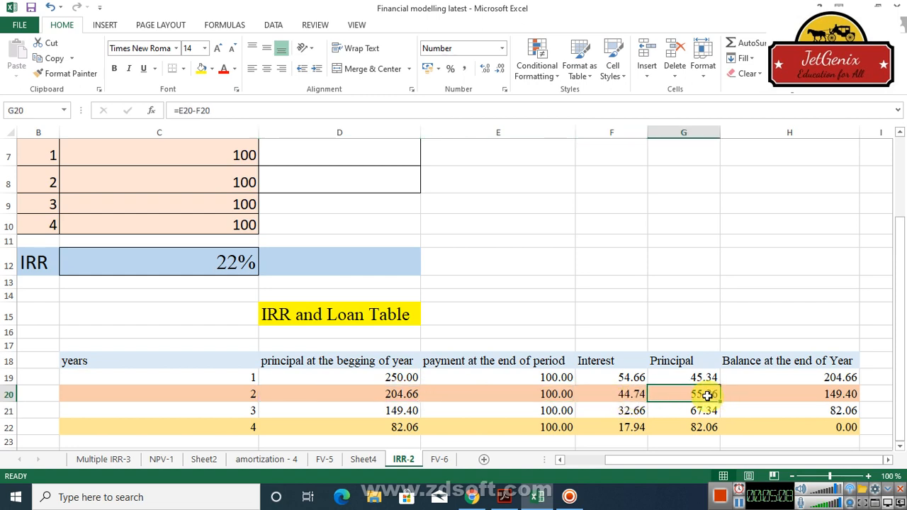
{"action": "left_click", "coordinate": [823, 428]}
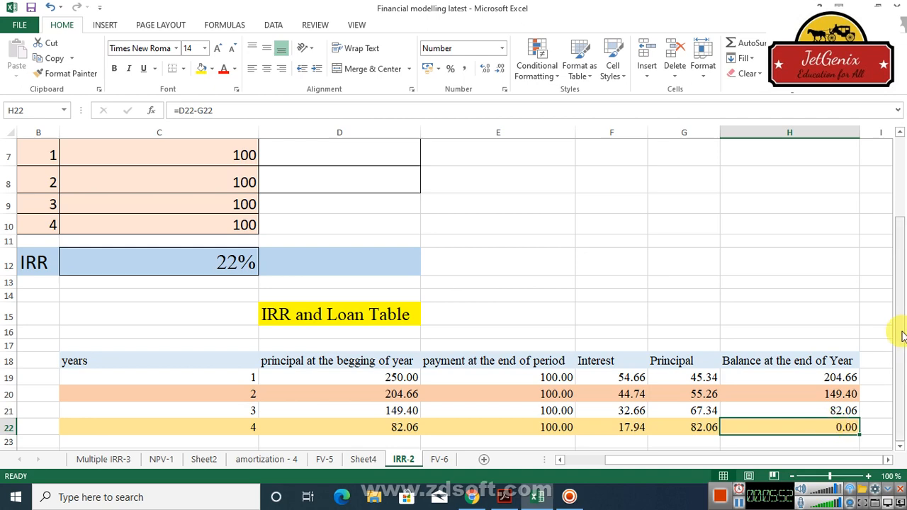
Show the IRR cell's formula as text in D12 using FORMULATEXT referencing C12.
{"action": "left_click_drag", "start_coordinate": [901, 337], "coordinate": [876, 259]}
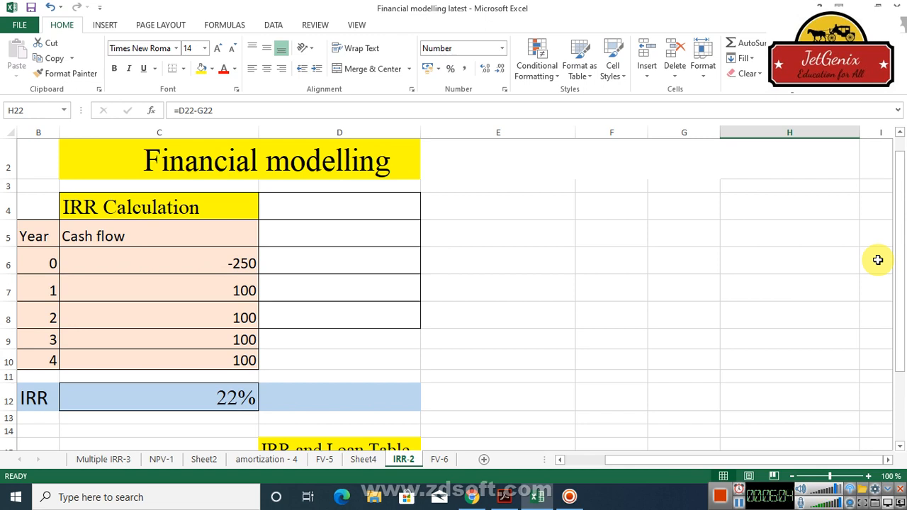
{"action": "left_click_drag", "start_coordinate": [900, 243], "coordinate": [901, 382]}
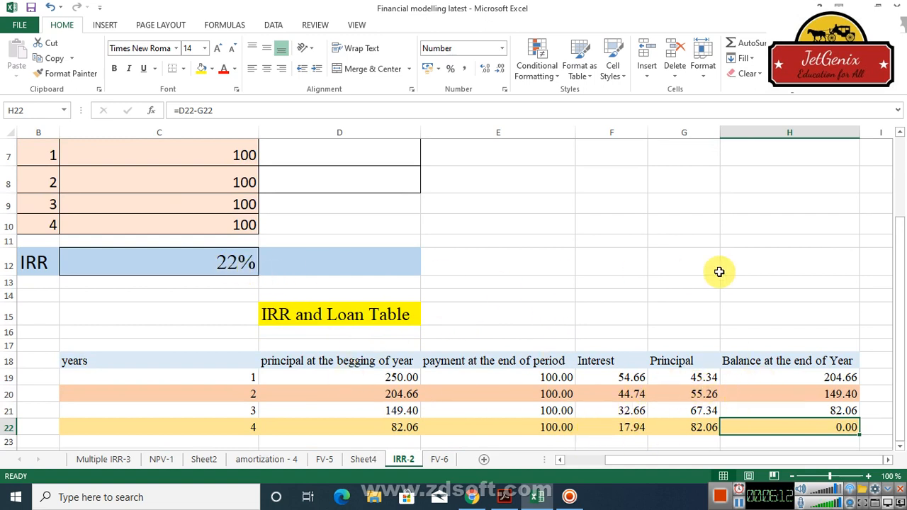
{"action": "scroll", "coordinate": [902, 180], "scroll_direction": "up", "scroll_amount": 2}
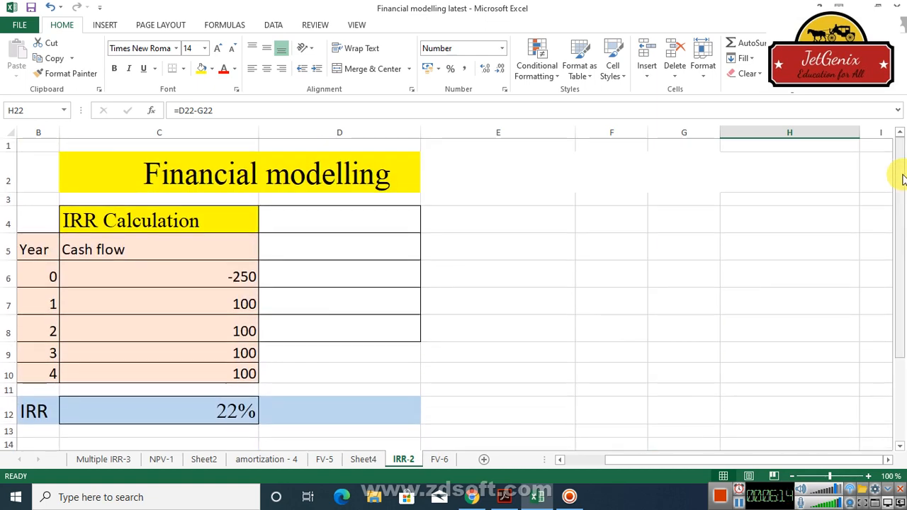
{"action": "left_click", "coordinate": [310, 414]}
{"action": "type", "text": "="}
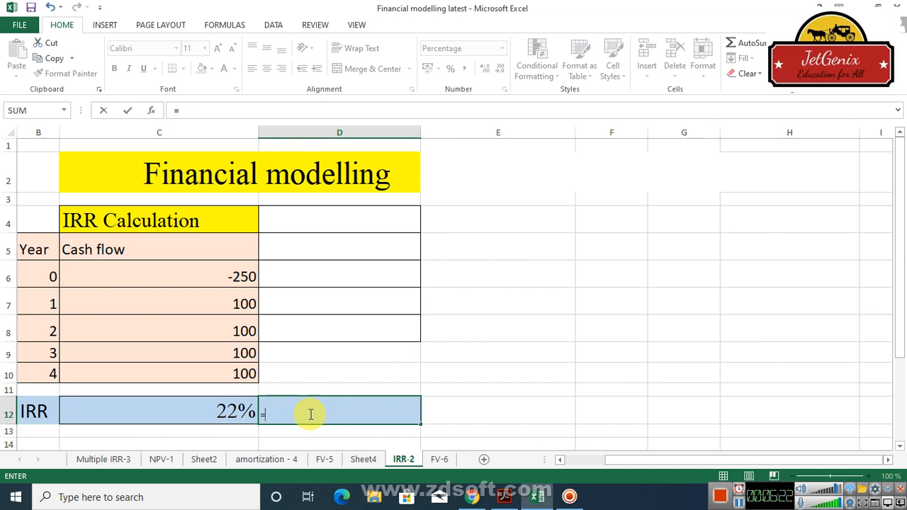
{"action": "type", "text": "form"}
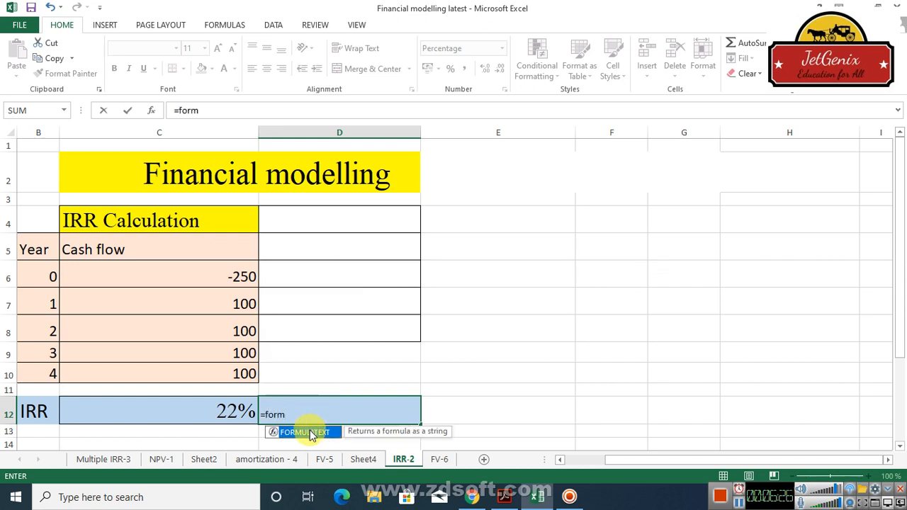
{"action": "double_click", "coordinate": [309, 431]}
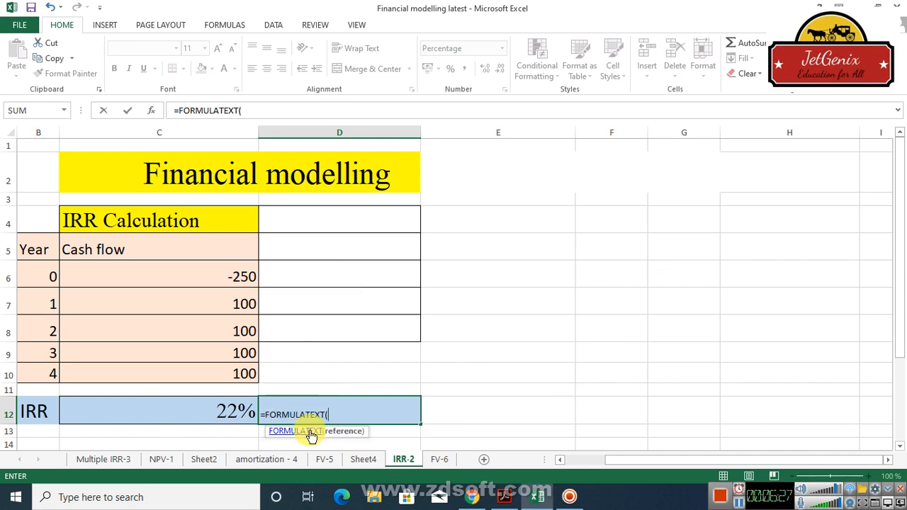
{"action": "left_click", "coordinate": [231, 413]}
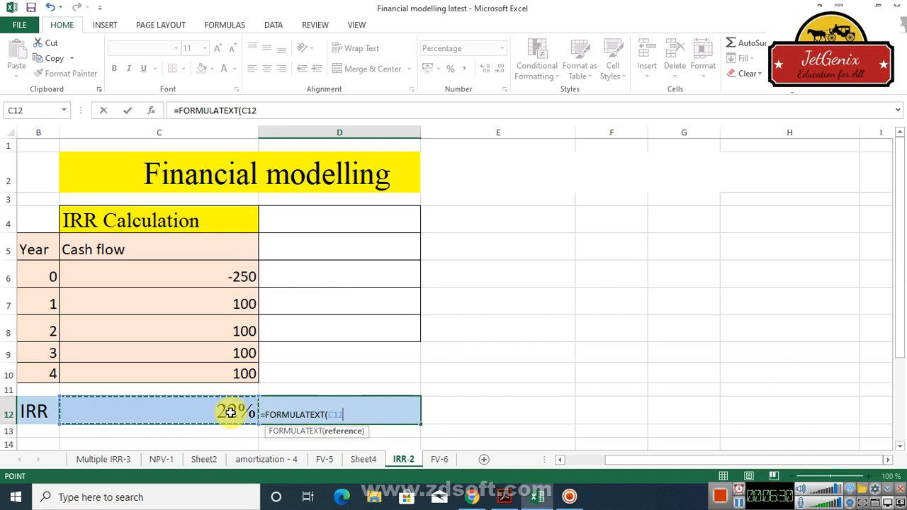
{"action": "key", "text": "Return"}
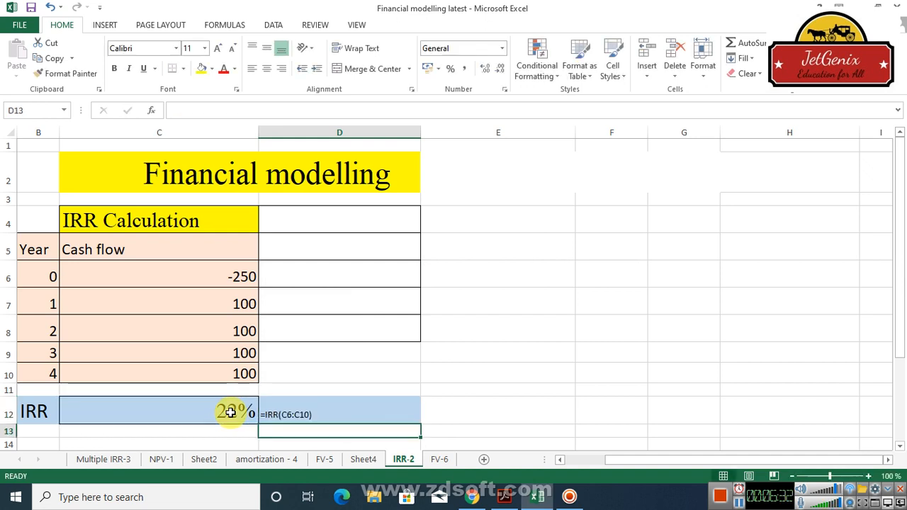
{"action": "left_click", "coordinate": [316, 414]}
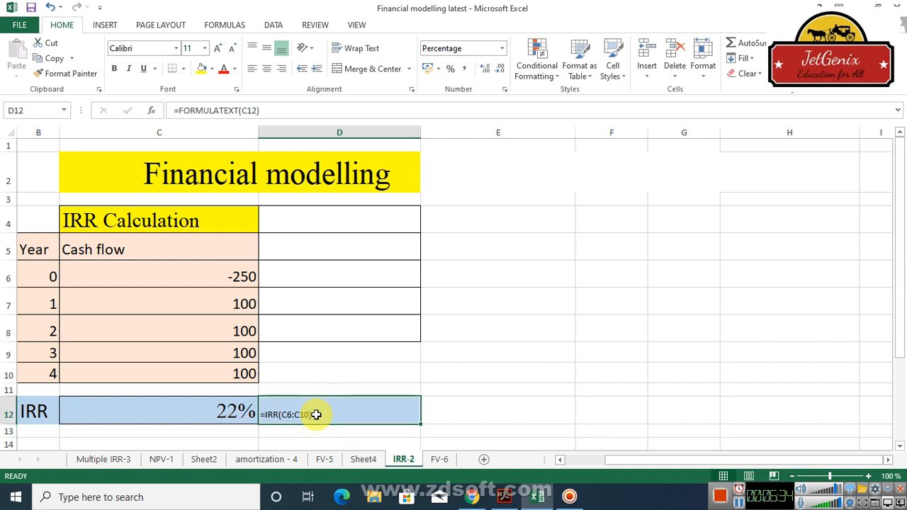